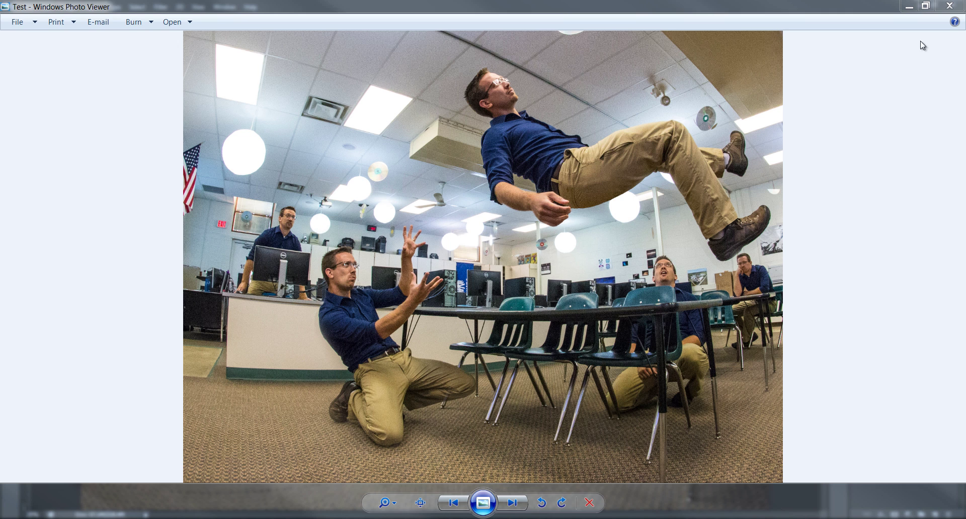
Close the Photo Viewer preview of the finished composite to return to _MG_1238.CR2.
{"action": "left_click", "coordinate": [950, 5]}
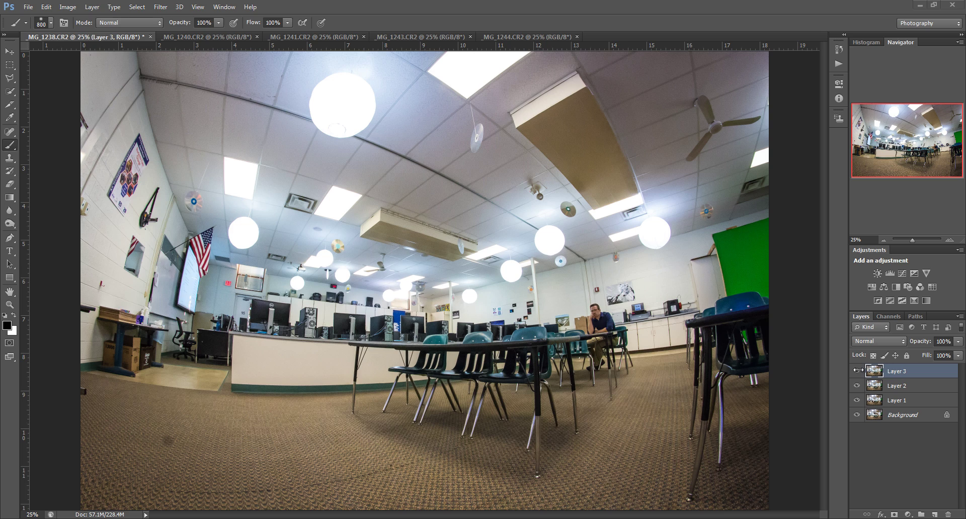
Copy the whole _MG_1244 photo into _MG_1238.CR2 as Layer 4, leaving the upper layers hidden.
{"action": "mouse_move", "coordinate": [858, 370]}
{"action": "left_mouse_down"}
{"action": "mouse_move", "coordinate": [858, 402]}
{"action": "mouse_move", "coordinate": [859, 371]}
{"action": "left_mouse_up"}
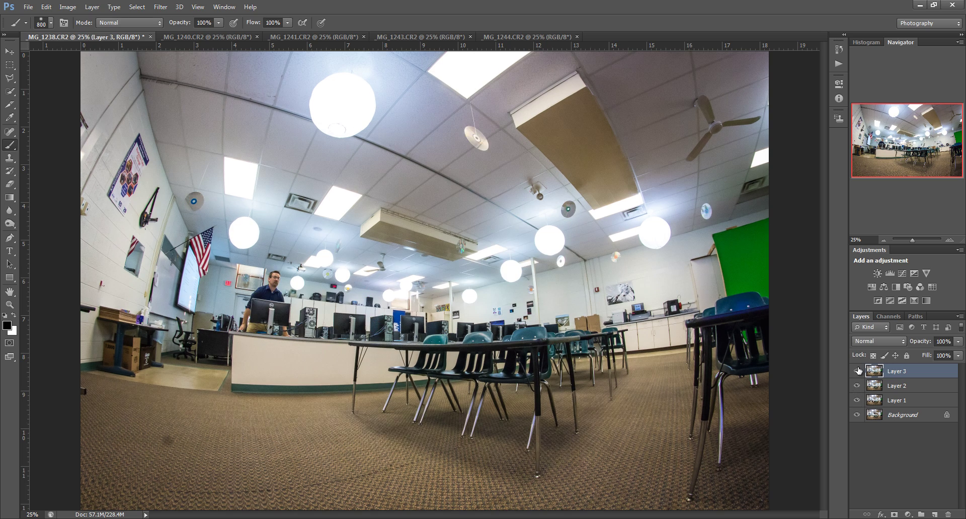
{"action": "left_click", "coordinate": [504, 37]}
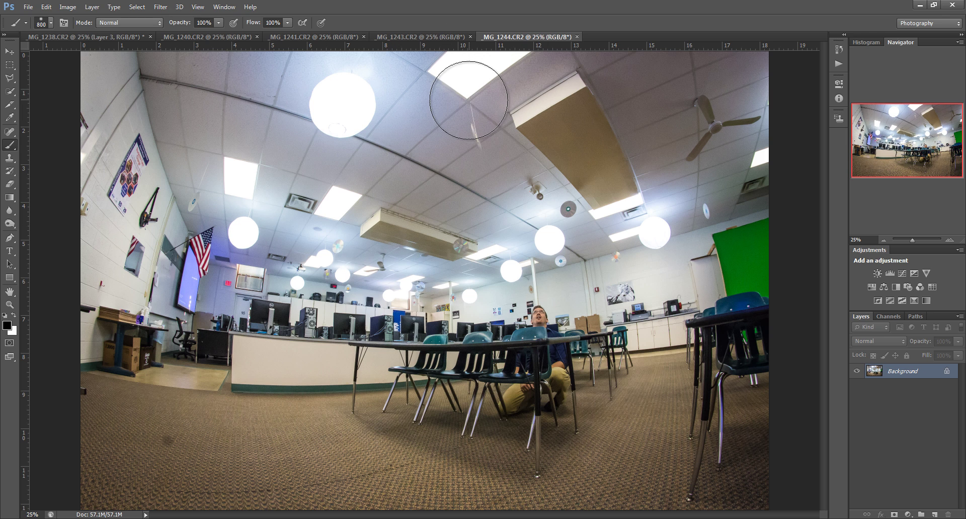
{"action": "key", "text": "ctrl+a"}
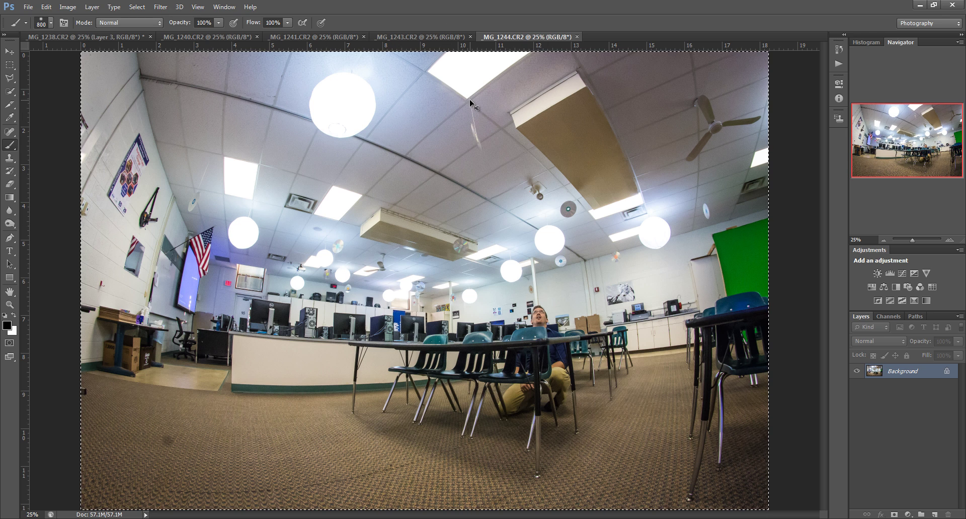
{"action": "key", "text": "ctrl+Tab"}
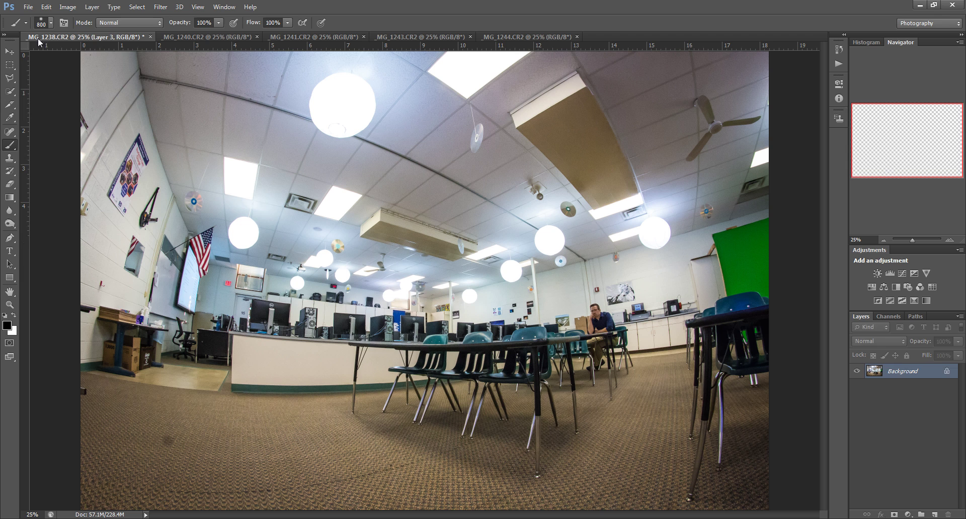
{"action": "key", "text": "ctrl+v"}
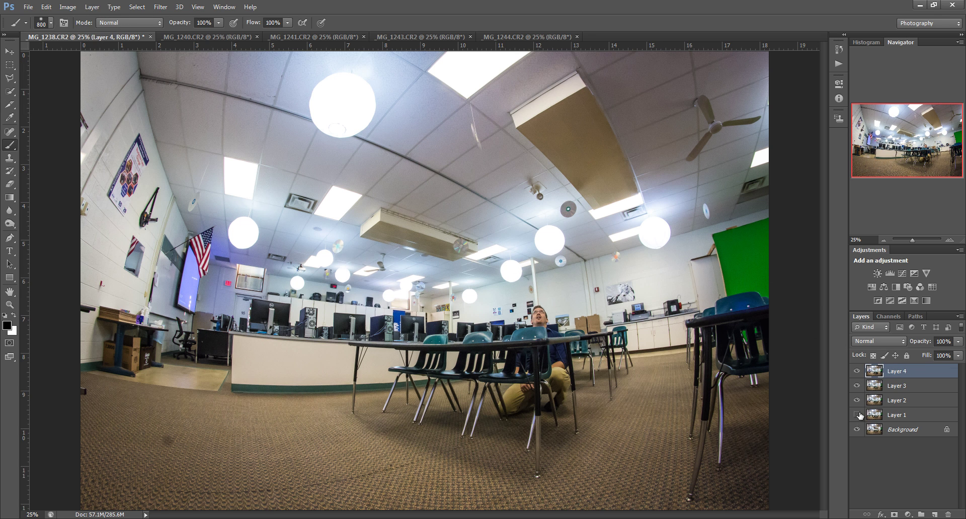
{"action": "left_click_drag", "start_coordinate": [857, 371], "coordinate": [857, 403]}
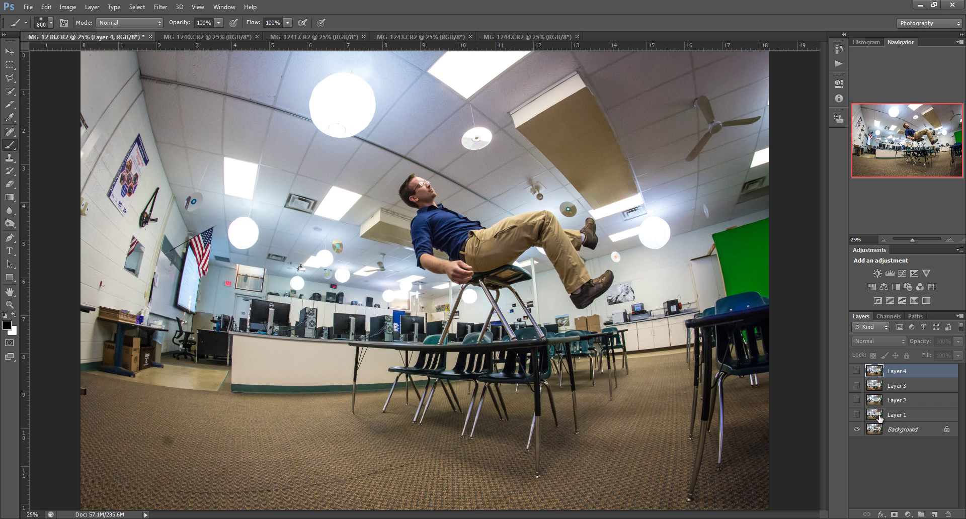
Show Layer 1 and add a mask, painting with a 288 brush to reveal the kneeling man.
{"action": "left_click", "coordinate": [859, 416]}
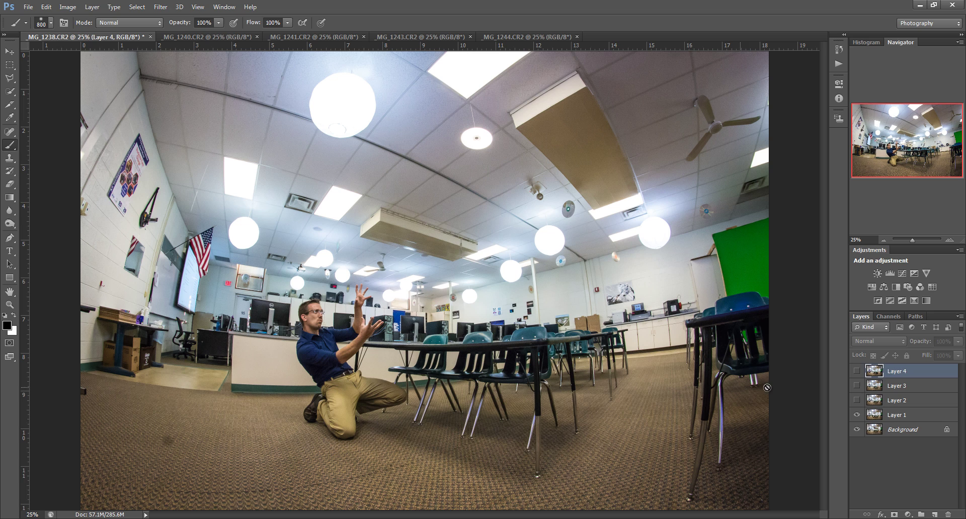
{"action": "left_click", "coordinate": [894, 416]}
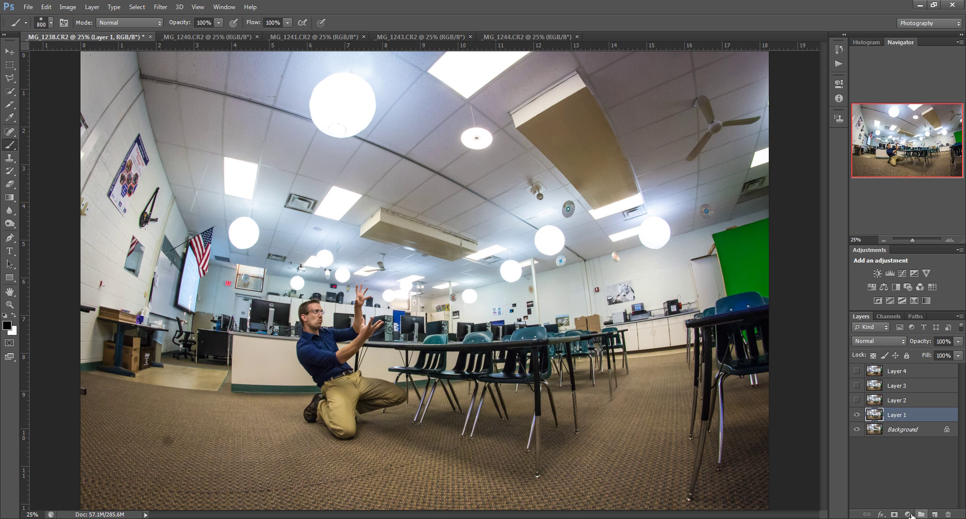
{"action": "left_click", "coordinate": [895, 515]}
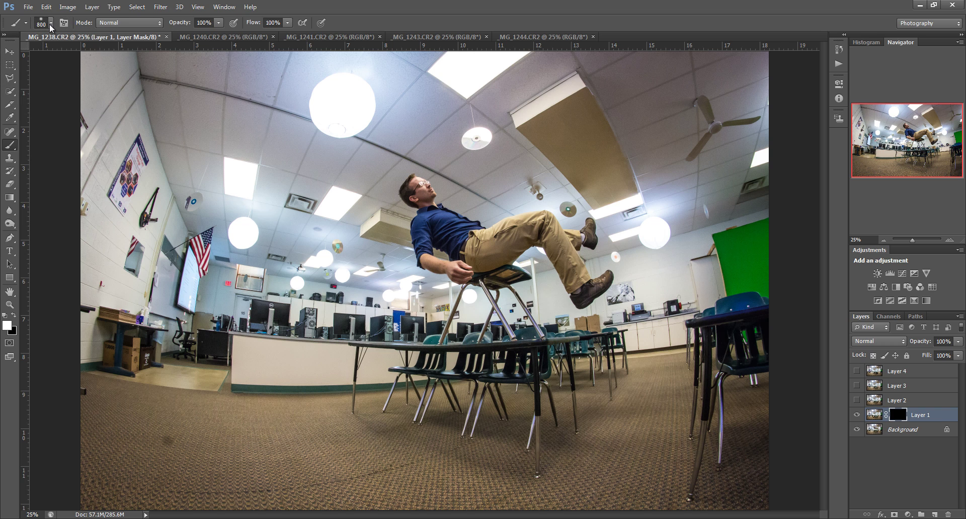
{"action": "key", "text": "bracketleft"}
{"action": "key", "text": "bracketleft"}
{"action": "key", "text": "bracketleft"}
{"action": "key", "text": "bracketleft"}
{"action": "key", "text": "bracketleft"}
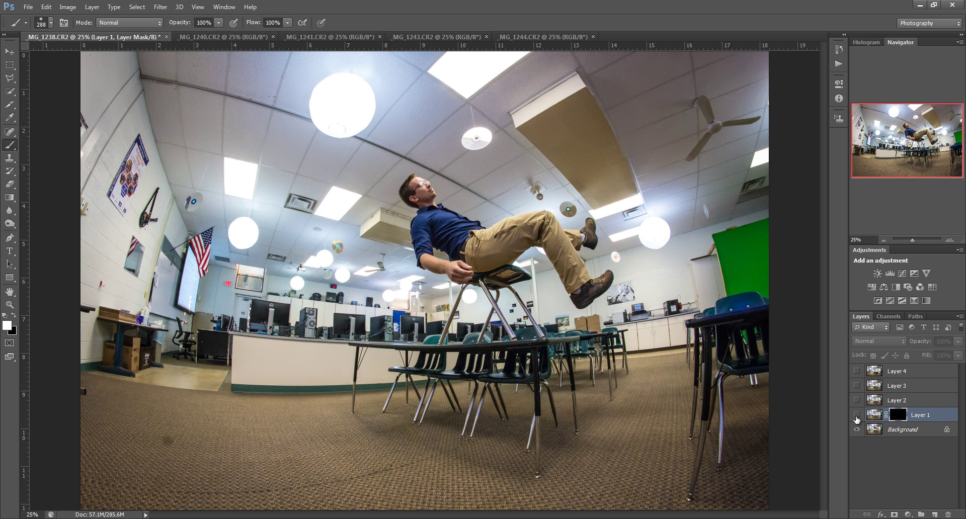
{"action": "mouse_move", "coordinate": [352, 361]}
{"action": "left_mouse_down"}
{"action": "mouse_move", "coordinate": [335, 378]}
{"action": "mouse_move", "coordinate": [333, 358]}
{"action": "mouse_move", "coordinate": [325, 376]}
{"action": "mouse_move", "coordinate": [311, 364]}
{"action": "mouse_move", "coordinate": [319, 315]}
{"action": "mouse_move", "coordinate": [310, 311]}
{"action": "mouse_move", "coordinate": [372, 327]}
{"action": "mouse_move", "coordinate": [349, 355]}
{"action": "mouse_move", "coordinate": [359, 361]}
{"action": "mouse_move", "coordinate": [351, 332]}
{"action": "mouse_move", "coordinate": [346, 350]}
{"action": "mouse_move", "coordinate": [361, 349]}
{"action": "mouse_move", "coordinate": [385, 393]}
{"action": "mouse_move", "coordinate": [342, 399]}
{"action": "mouse_move", "coordinate": [324, 432]}
{"action": "mouse_move", "coordinate": [291, 422]}
{"action": "mouse_move", "coordinate": [326, 409]}
{"action": "mouse_move", "coordinate": [341, 440]}
{"action": "mouse_move", "coordinate": [398, 402]}
{"action": "mouse_move", "coordinate": [365, 426]}
{"action": "mouse_move", "coordinate": [399, 418]}
{"action": "mouse_move", "coordinate": [363, 292]}
{"action": "mouse_move", "coordinate": [358, 304]}
{"action": "mouse_move", "coordinate": [411, 371]}
{"action": "left_mouse_up"}
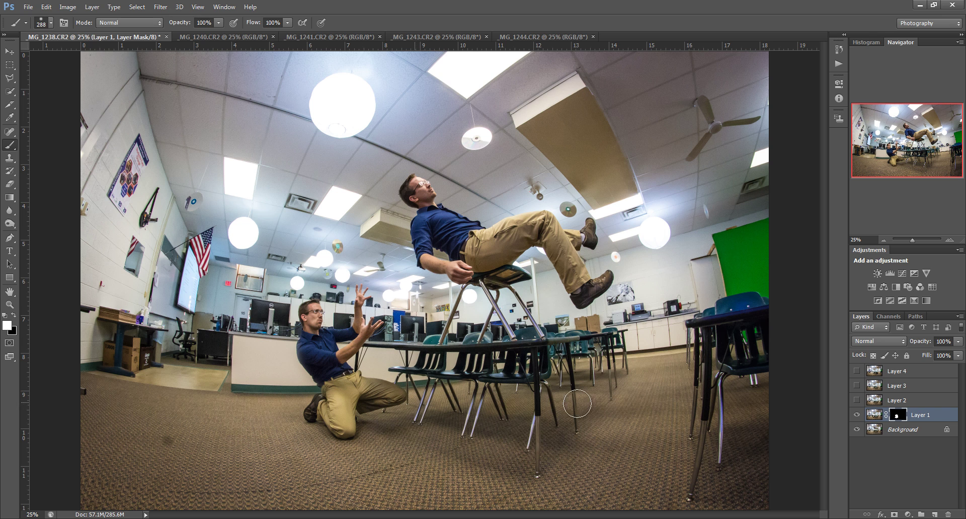
Give Layer 2 an inverted mask and paint in the man standing behind the front desk.
{"action": "left_click", "coordinate": [903, 404]}
{"action": "left_click", "coordinate": [857, 401]}
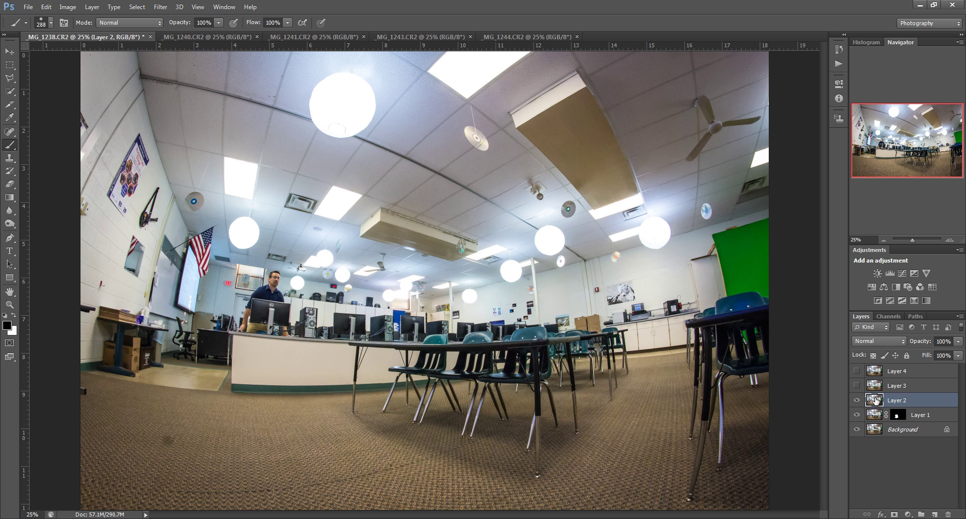
{"action": "left_click", "coordinate": [894, 515]}
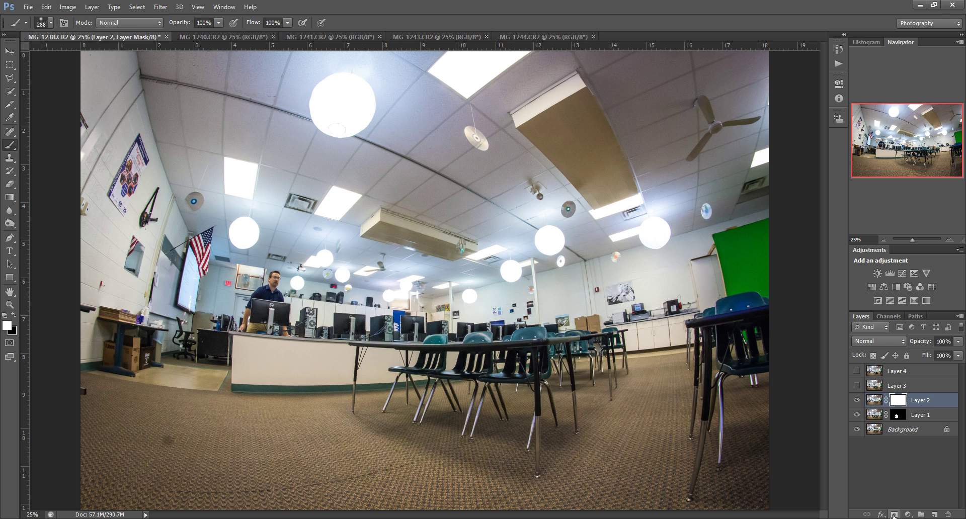
{"action": "key", "text": "ctrl+i"}
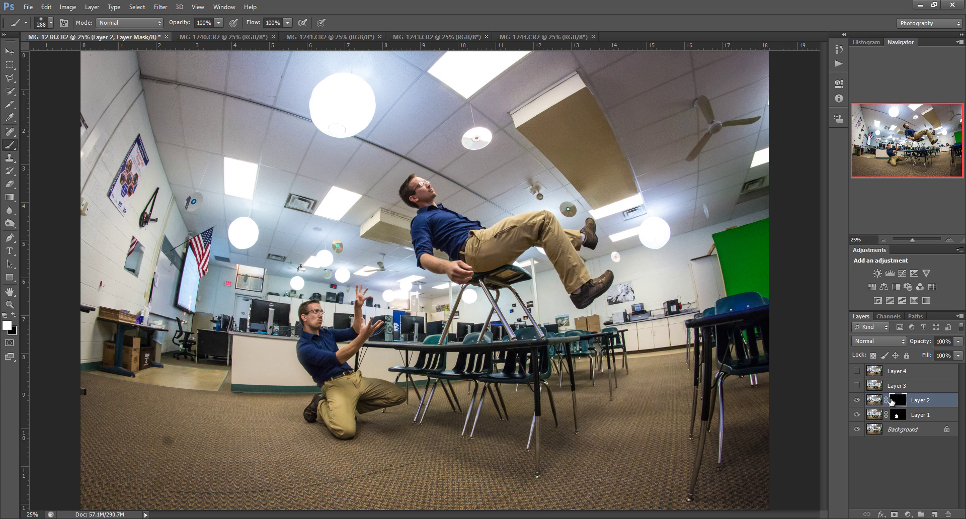
{"action": "mouse_move", "coordinate": [269, 305]}
{"action": "left_mouse_down"}
{"action": "mouse_move", "coordinate": [270, 278]}
{"action": "mouse_move", "coordinate": [247, 316]}
{"action": "mouse_move", "coordinate": [265, 305]}
{"action": "left_mouse_up"}
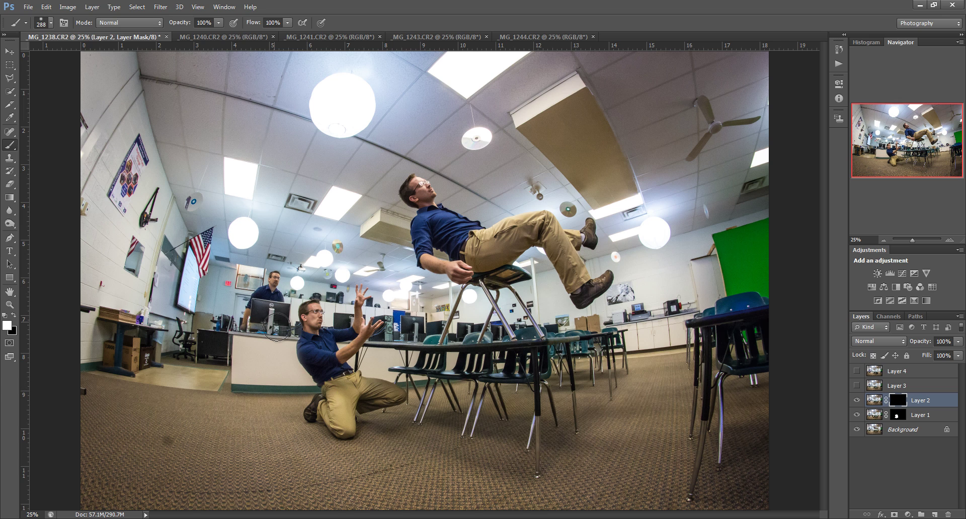
{"action": "mouse_move", "coordinate": [278, 341]}
{"action": "left_mouse_down"}
{"action": "mouse_move", "coordinate": [272, 277]}
{"action": "mouse_move", "coordinate": [249, 331]}
{"action": "mouse_move", "coordinate": [256, 338]}
{"action": "mouse_move", "coordinate": [270, 272]}
{"action": "mouse_move", "coordinate": [254, 337]}
{"action": "mouse_move", "coordinate": [304, 370]}
{"action": "left_mouse_up"}
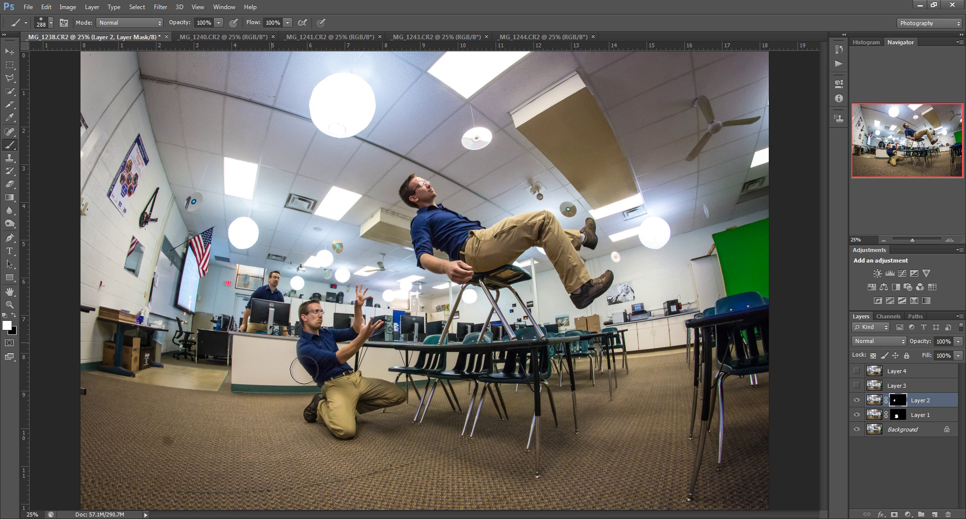
{"action": "left_click", "coordinate": [886, 391]}
Show Layer 3, add a black mask, and paint in the seated man by the back counter.
{"action": "left_click", "coordinate": [858, 387]}
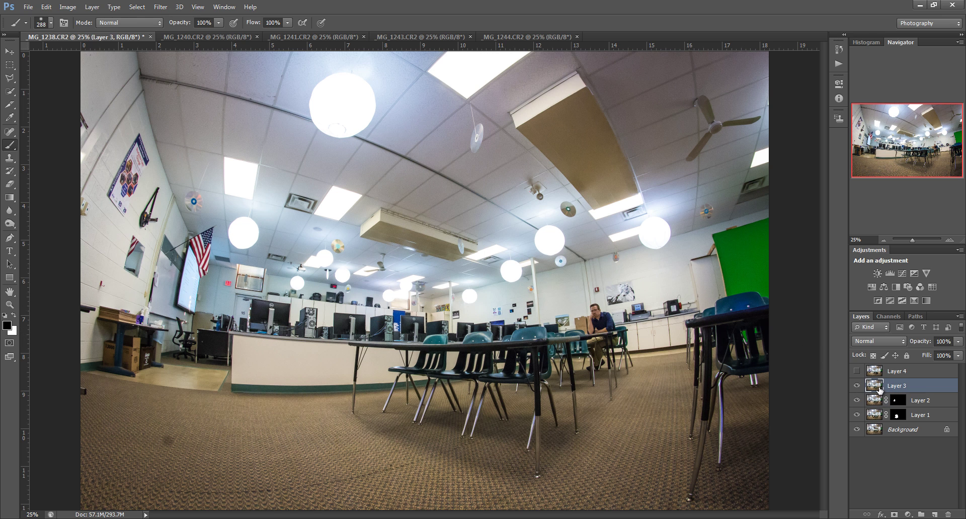
{"action": "left_click", "coordinate": [894, 515], "text": "alt"}
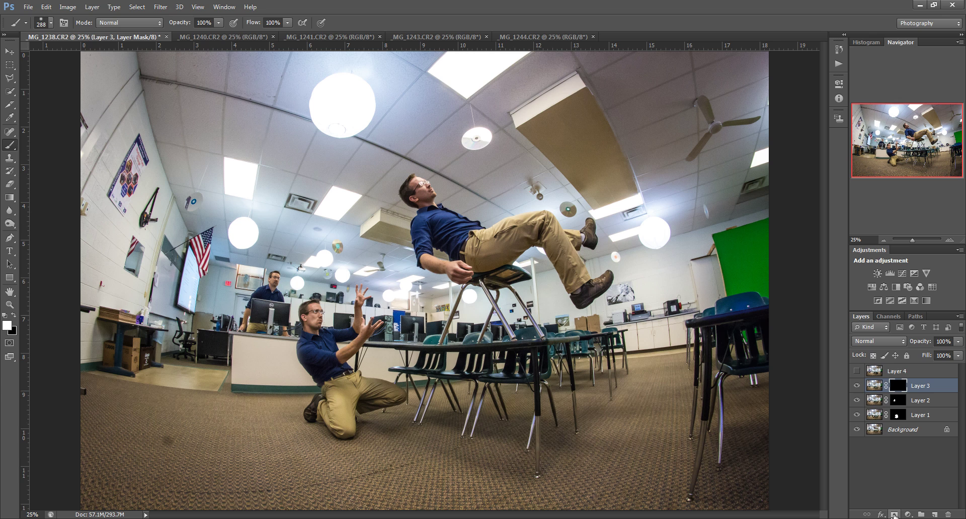
{"action": "mouse_move", "coordinate": [616, 333]}
{"action": "left_mouse_down"}
{"action": "mouse_move", "coordinate": [595, 331]}
{"action": "mouse_move", "coordinate": [604, 339]}
{"action": "mouse_move", "coordinate": [601, 313]}
{"action": "mouse_move", "coordinate": [605, 340]}
{"action": "mouse_move", "coordinate": [619, 340]}
{"action": "mouse_move", "coordinate": [609, 372]}
{"action": "mouse_move", "coordinate": [582, 366]}
{"action": "mouse_move", "coordinate": [606, 354]}
{"action": "mouse_move", "coordinate": [600, 316]}
{"action": "left_mouse_up"}
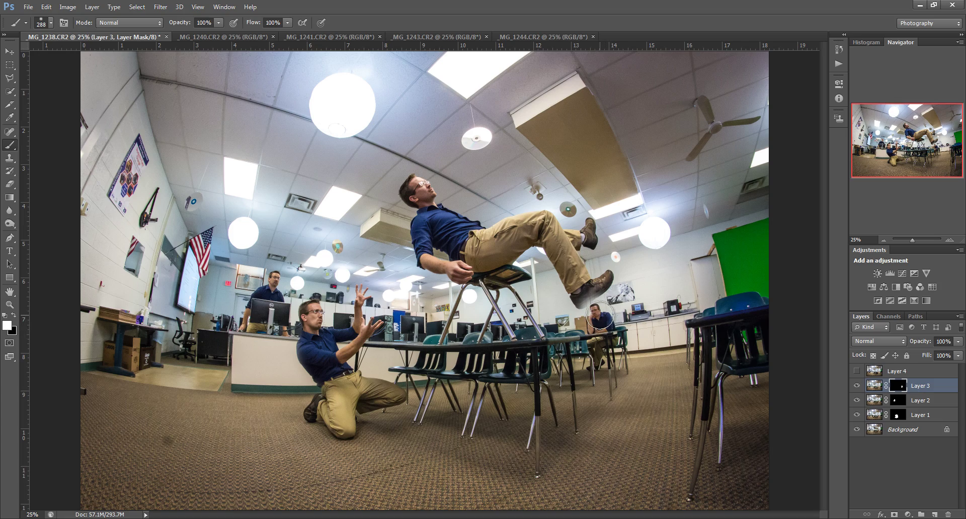
{"action": "key", "text": "ctrl+plus"}
{"action": "key", "text": "ctrl+plus"}
{"action": "key", "text": "ctrl+plus"}
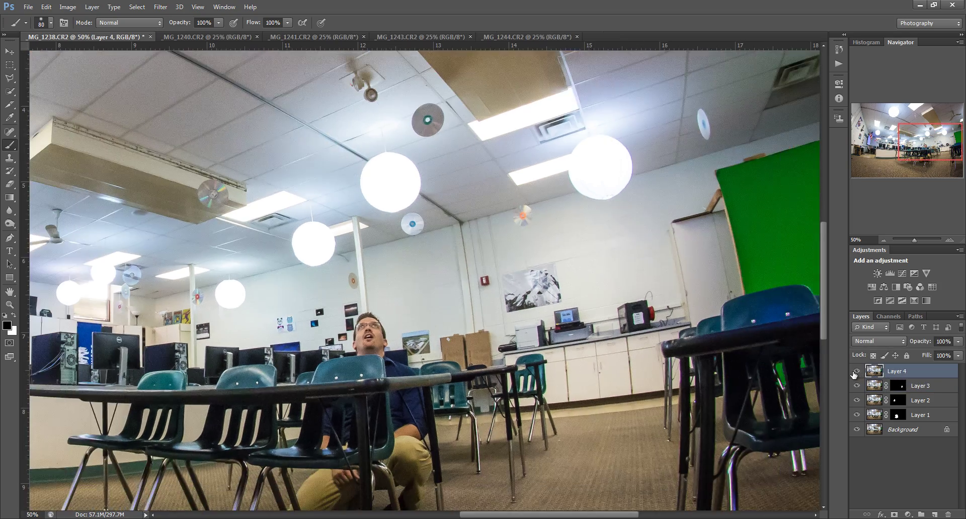
Add an inverted mask to Layer 4 and paint white to reveal the upward-looking man under the table.
{"action": "left_click_drag", "start_coordinate": [420, 373], "coordinate": [574, 355]}
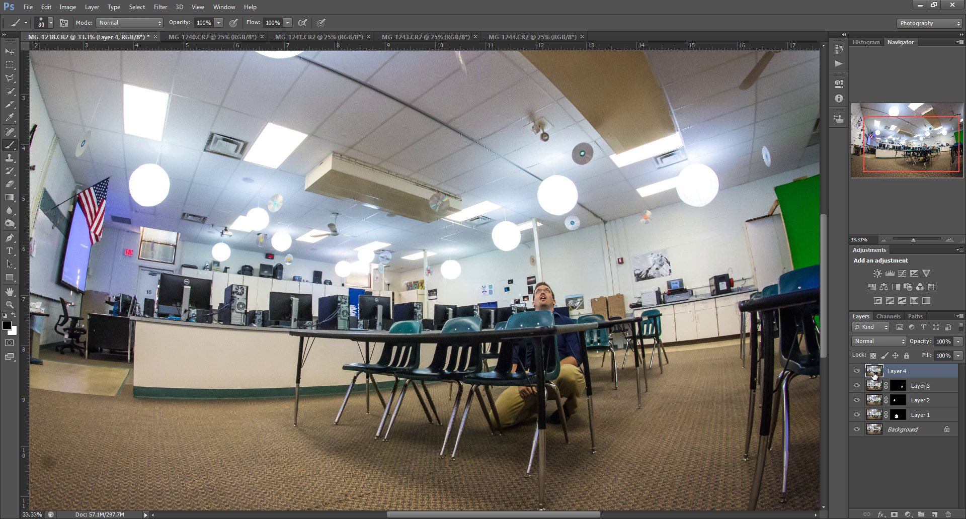
{"action": "left_click", "coordinate": [894, 515]}
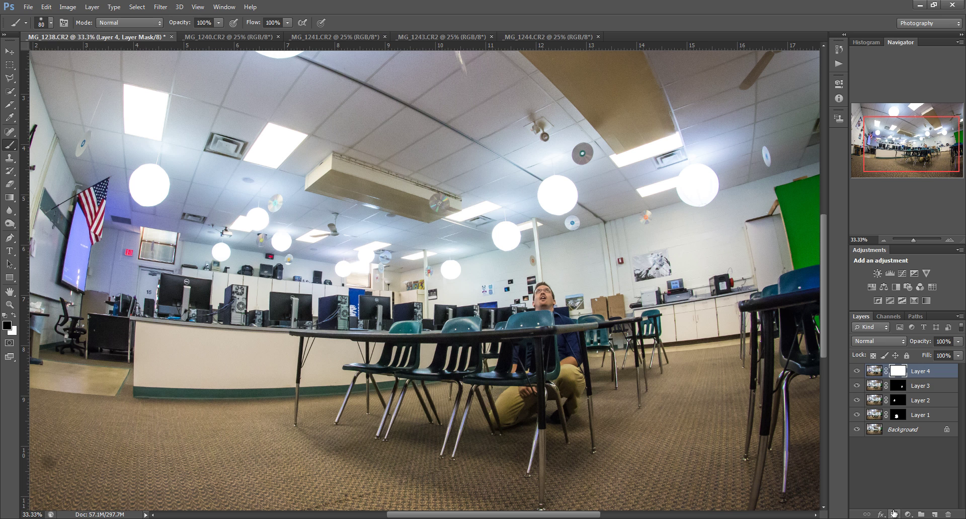
{"action": "key", "text": "ctrl+i"}
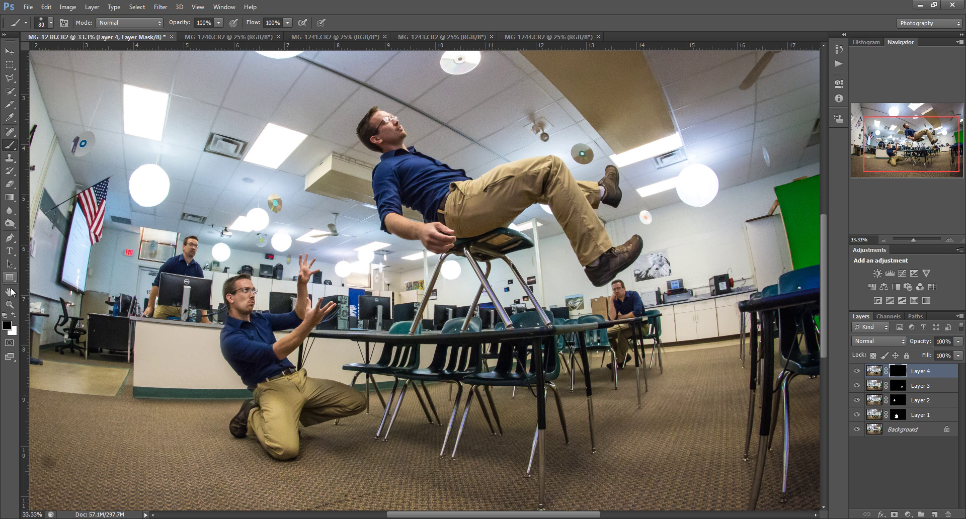
{"action": "left_click", "coordinate": [13, 316]}
{"action": "mouse_move", "coordinate": [519, 337]}
{"action": "left_mouse_down"}
{"action": "mouse_move", "coordinate": [526, 314]}
{"action": "mouse_move", "coordinate": [501, 307]}
{"action": "mouse_move", "coordinate": [546, 307]}
{"action": "left_mouse_up"}
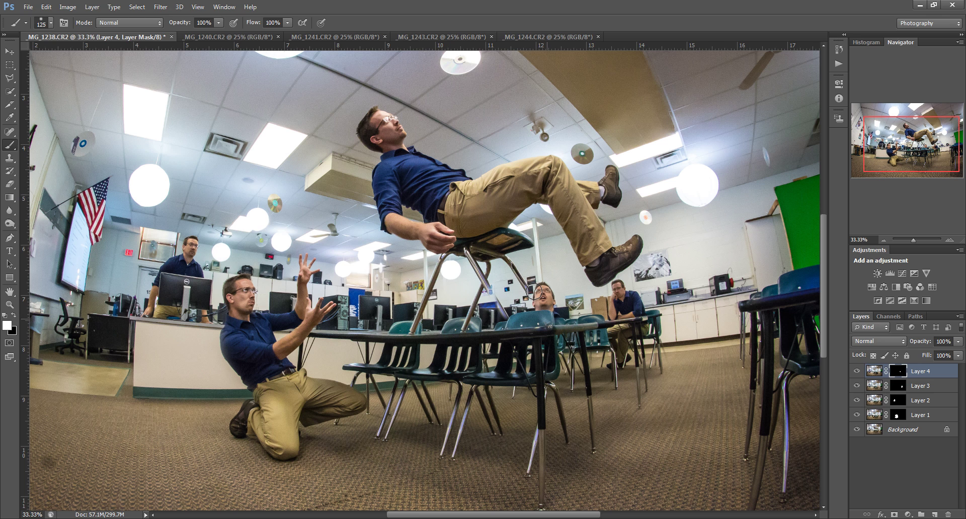
{"action": "mouse_move", "coordinate": [546, 359]}
{"action": "left_mouse_down"}
{"action": "mouse_move", "coordinate": [564, 391]}
{"action": "mouse_move", "coordinate": [546, 314]}
{"action": "mouse_move", "coordinate": [562, 410]}
{"action": "mouse_move", "coordinate": [495, 388]}
{"action": "mouse_move", "coordinate": [497, 376]}
{"action": "mouse_move", "coordinate": [562, 417]}
{"action": "left_mouse_up"}
{"action": "key", "text": "bracketright"}
{"action": "key", "text": "bracketright"}
{"action": "key", "text": "bracketright"}
{"action": "key", "text": "bracketright"}
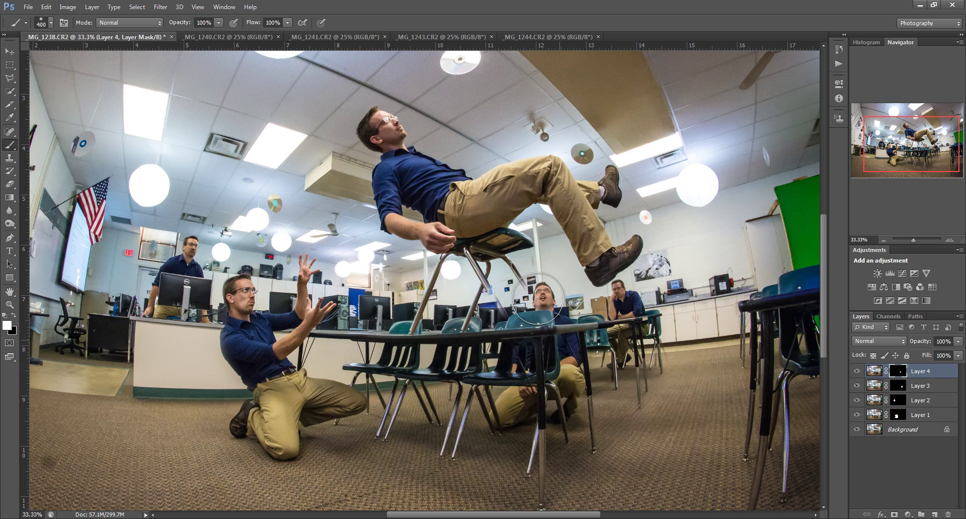
{"action": "mouse_move", "coordinate": [490, 297]}
{"action": "left_mouse_down"}
{"action": "mouse_move", "coordinate": [423, 314]}
{"action": "mouse_move", "coordinate": [523, 332]}
{"action": "mouse_move", "coordinate": [461, 292]}
{"action": "left_mouse_up"}
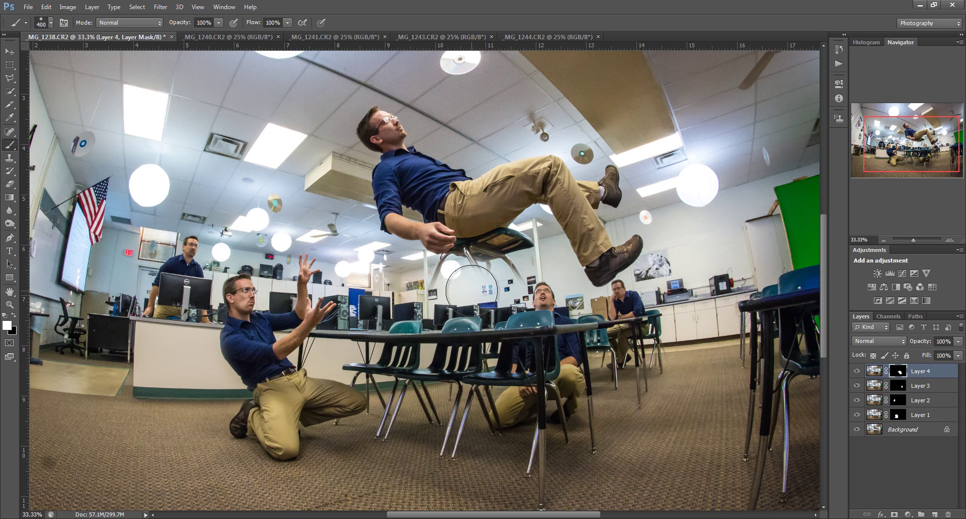
Paint black with a smaller brush over the extra chair legs beneath the floating man, up to the lamp.
{"action": "key", "text": "ctrl+plus"}
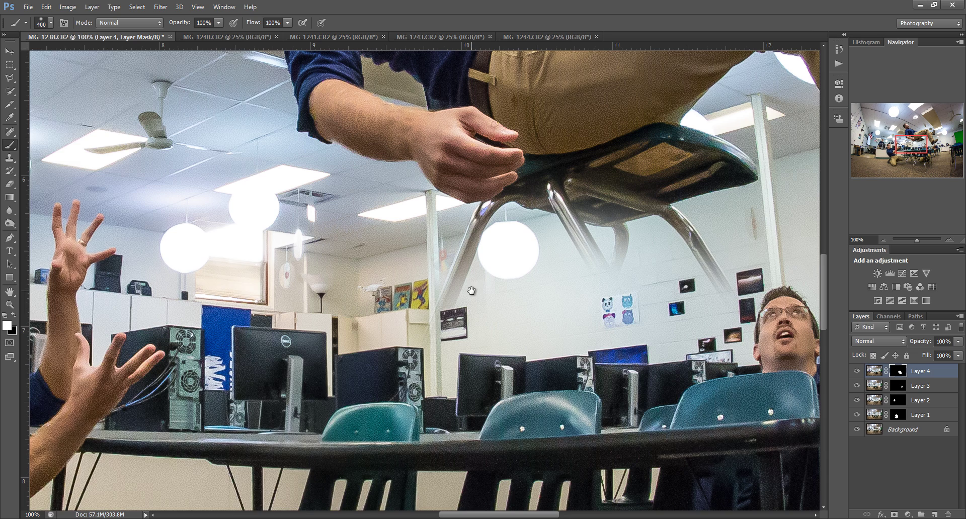
{"action": "key", "text": "ctrl+plus"}
{"action": "key", "text": "bracketleft"}
{"action": "key", "text": "bracketleft"}
{"action": "key", "text": "bracketleft"}
{"action": "key", "text": "bracketleft"}
{"action": "key", "text": "bracketleft"}
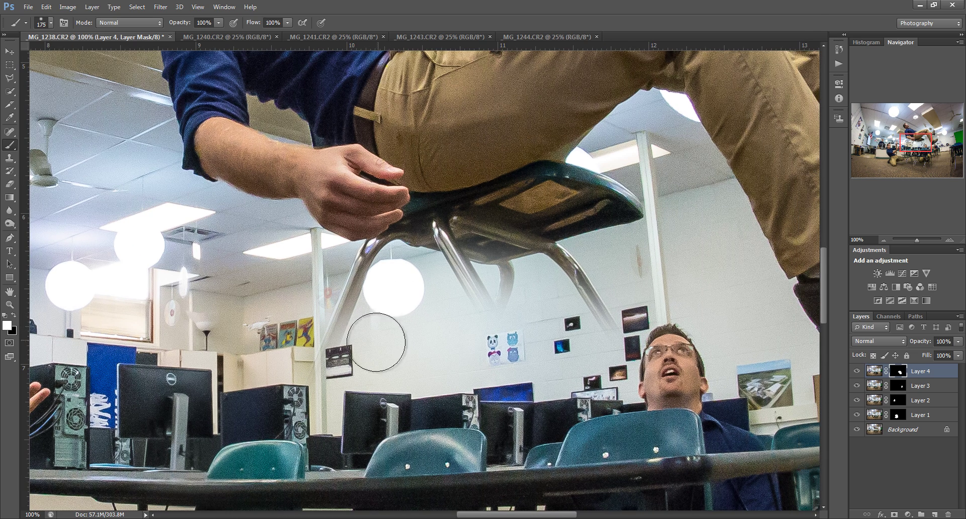
{"action": "mouse_move", "coordinate": [377, 340]}
{"action": "left_mouse_down"}
{"action": "mouse_move", "coordinate": [313, 385]}
{"action": "mouse_move", "coordinate": [360, 297]}
{"action": "mouse_move", "coordinate": [519, 266]}
{"action": "mouse_move", "coordinate": [580, 326]}
{"action": "mouse_move", "coordinate": [634, 331]}
{"action": "mouse_move", "coordinate": [633, 205]}
{"action": "mouse_move", "coordinate": [533, 294]}
{"action": "mouse_move", "coordinate": [574, 334]}
{"action": "mouse_move", "coordinate": [586, 284]}
{"action": "mouse_move", "coordinate": [537, 274]}
{"action": "mouse_move", "coordinate": [479, 290]}
{"action": "mouse_move", "coordinate": [451, 278]}
{"action": "mouse_move", "coordinate": [618, 188]}
{"action": "mouse_move", "coordinate": [496, 270]}
{"action": "left_mouse_up"}
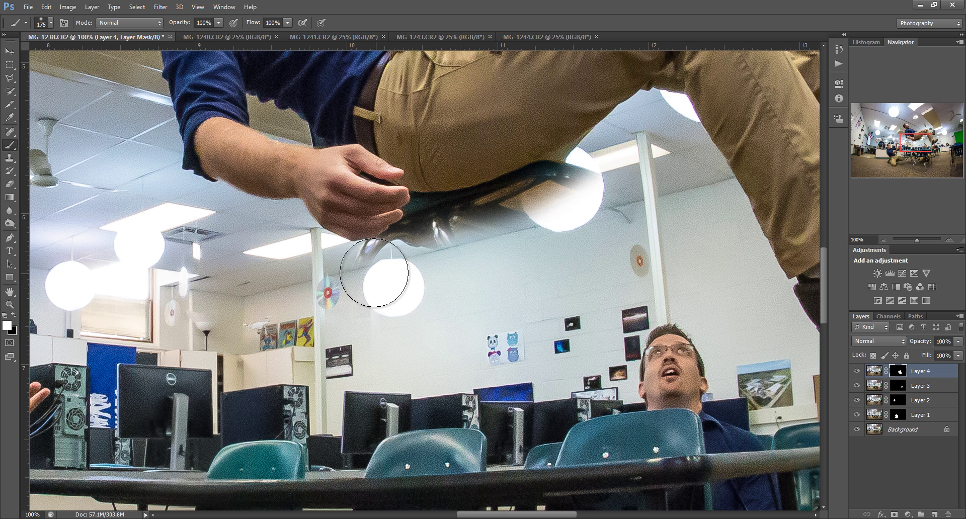
{"action": "key", "text": "bracketleft"}
{"action": "key", "text": "bracketleft"}
{"action": "key", "text": "bracketleft"}
{"action": "key", "text": "bracketleft"}
{"action": "key", "text": "bracketleft"}
{"action": "mouse_move", "coordinate": [358, 274]}
{"action": "left_mouse_down"}
{"action": "mouse_move", "coordinate": [475, 218]}
{"action": "mouse_move", "coordinate": [449, 238]}
{"action": "mouse_move", "coordinate": [588, 190]}
{"action": "mouse_move", "coordinate": [599, 176]}
{"action": "mouse_move", "coordinate": [585, 173]}
{"action": "mouse_move", "coordinate": [498, 220]}
{"action": "mouse_move", "coordinate": [439, 224]}
{"action": "mouse_move", "coordinate": [360, 263]}
{"action": "mouse_move", "coordinate": [608, 164]}
{"action": "left_mouse_up"}
{"action": "key", "text": "ctrl+minus"}
{"action": "key", "text": "ctrl+minus"}
{"action": "key", "text": "ctrl+minus"}
{"action": "key", "text": "ctrl+minus"}
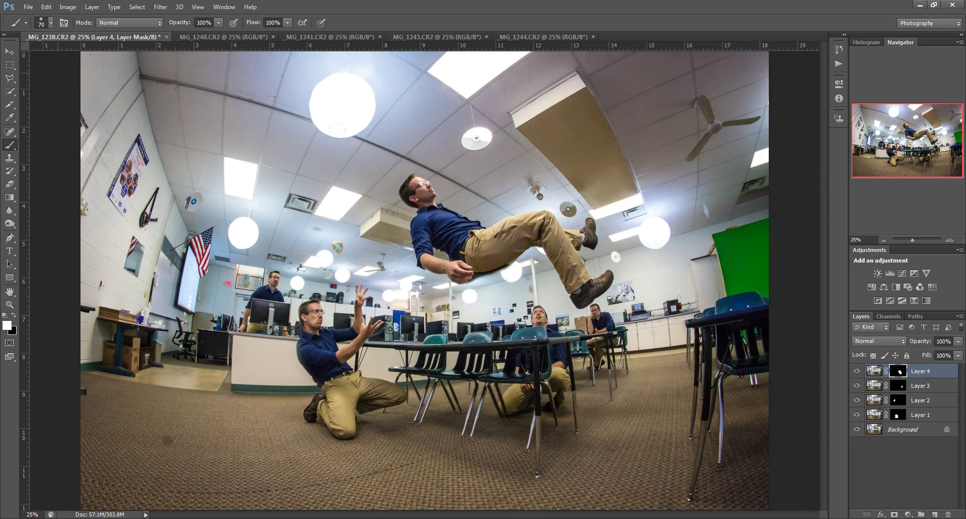
Crop the image to a rectangular selection framing the five figures using Image > Crop.
{"action": "left_click", "coordinate": [9, 65]}
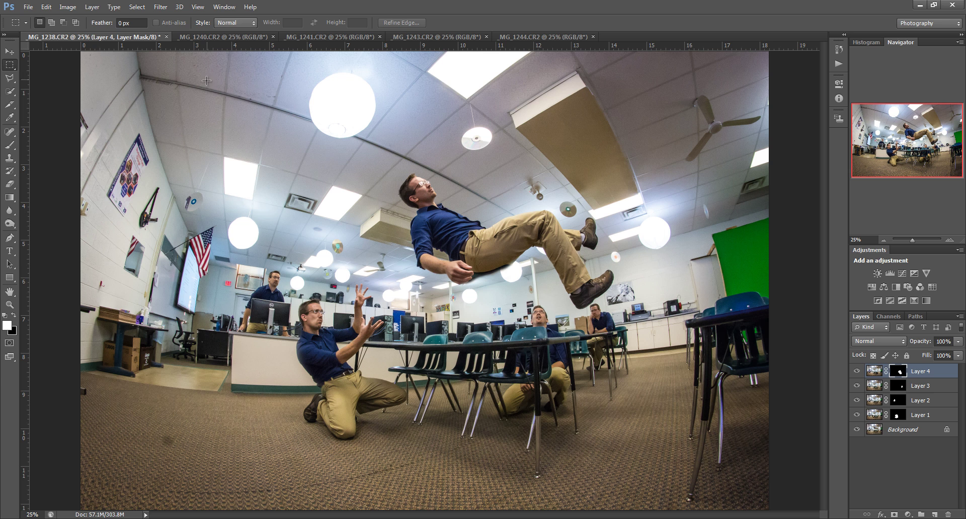
{"action": "left_click_drag", "start_coordinate": [206, 85], "coordinate": [707, 485]}
{"action": "left_click_drag", "start_coordinate": [515, 363], "coordinate": [491, 361]}
{"action": "left_click", "coordinate": [67, 7]}
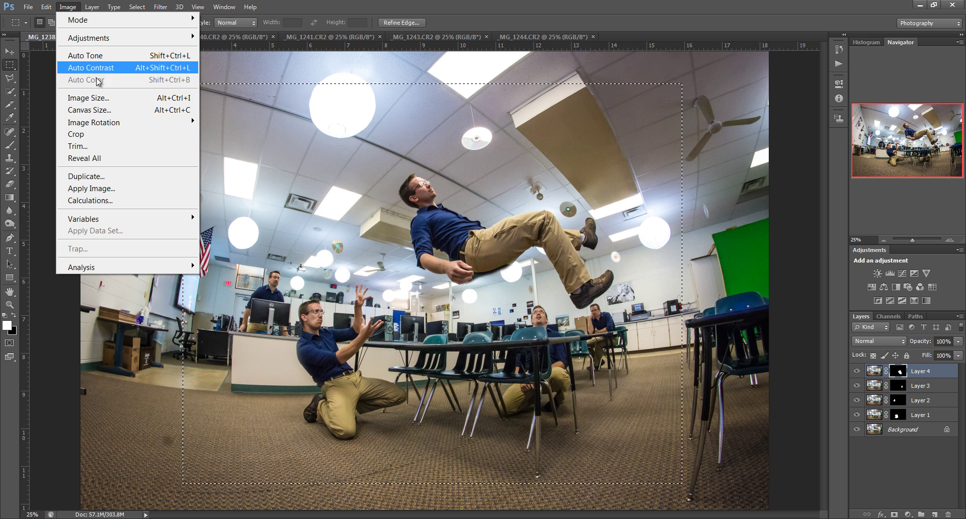
{"action": "left_click", "coordinate": [104, 134]}
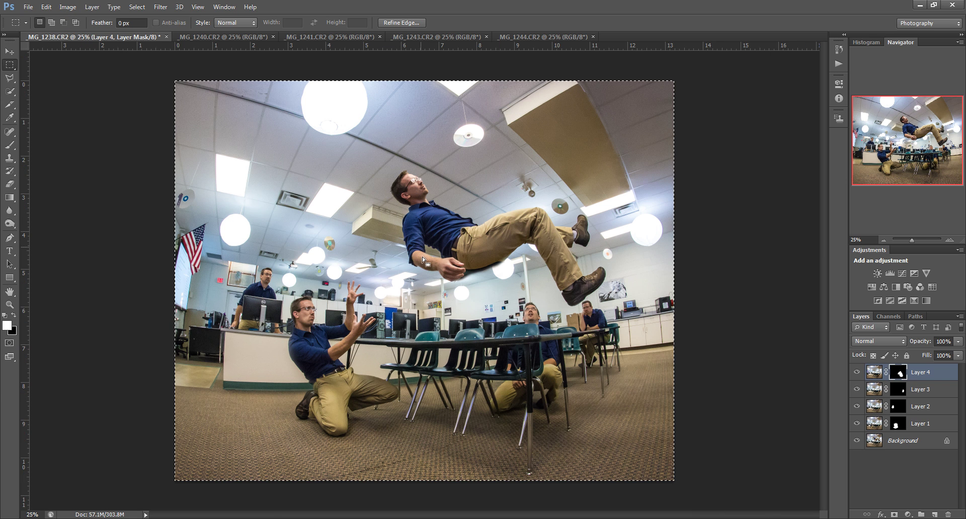
Save a JPEG copy of the cropped composite named 'test 3'.
{"action": "left_click", "coordinate": [28, 7]}
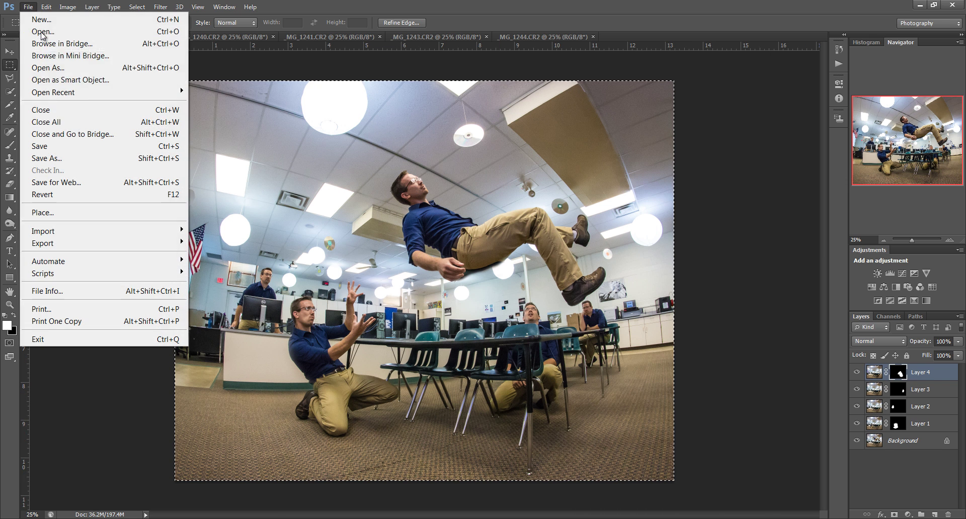
{"action": "left_click", "coordinate": [80, 158]}
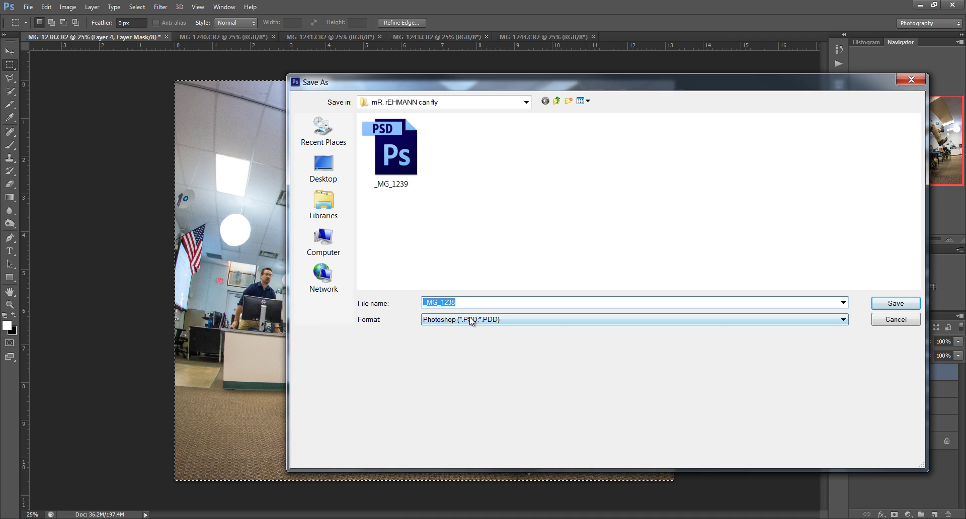
{"action": "left_click", "coordinate": [476, 320]}
{"action": "left_click", "coordinate": [496, 402]}
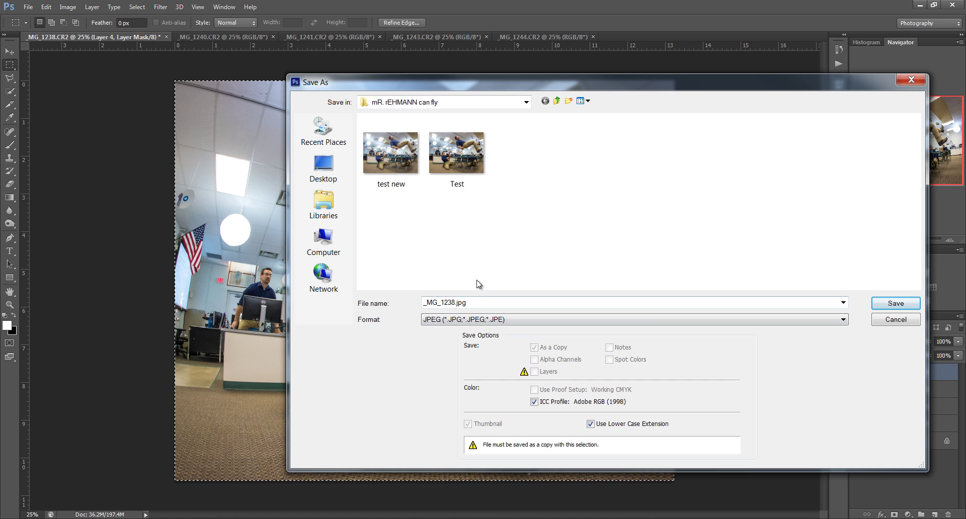
{"action": "double_click", "coordinate": [485, 304]}
{"action": "type", "text": "test 3"}
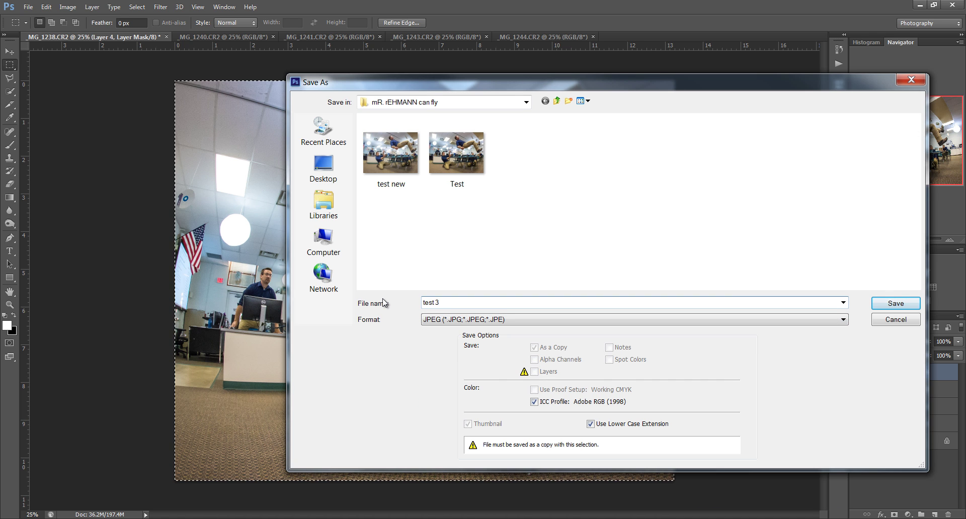
{"action": "key", "text": "Return"}
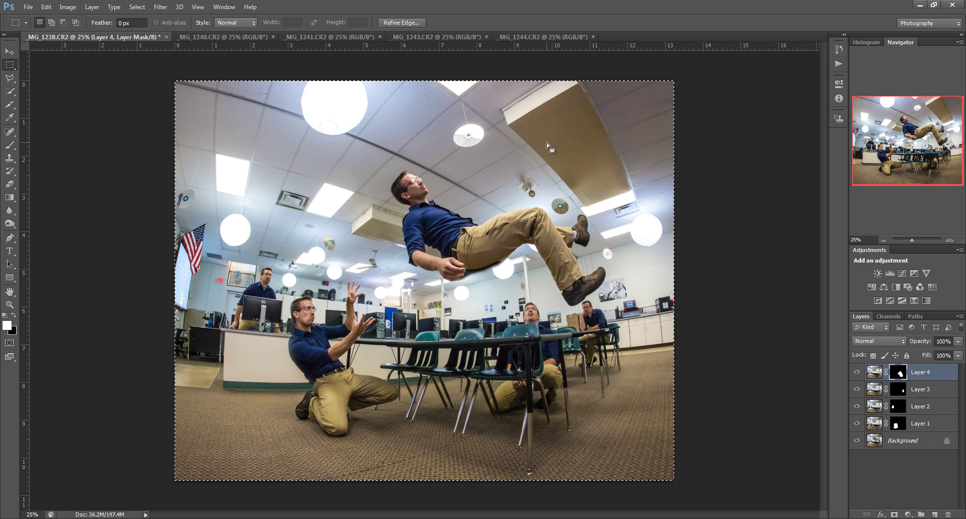
{"action": "key", "text": "ctrl+plus"}
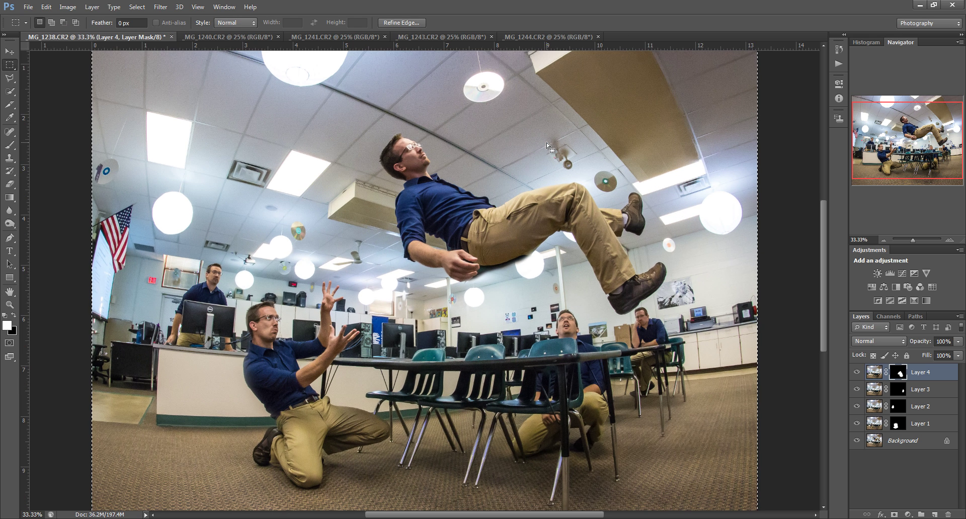